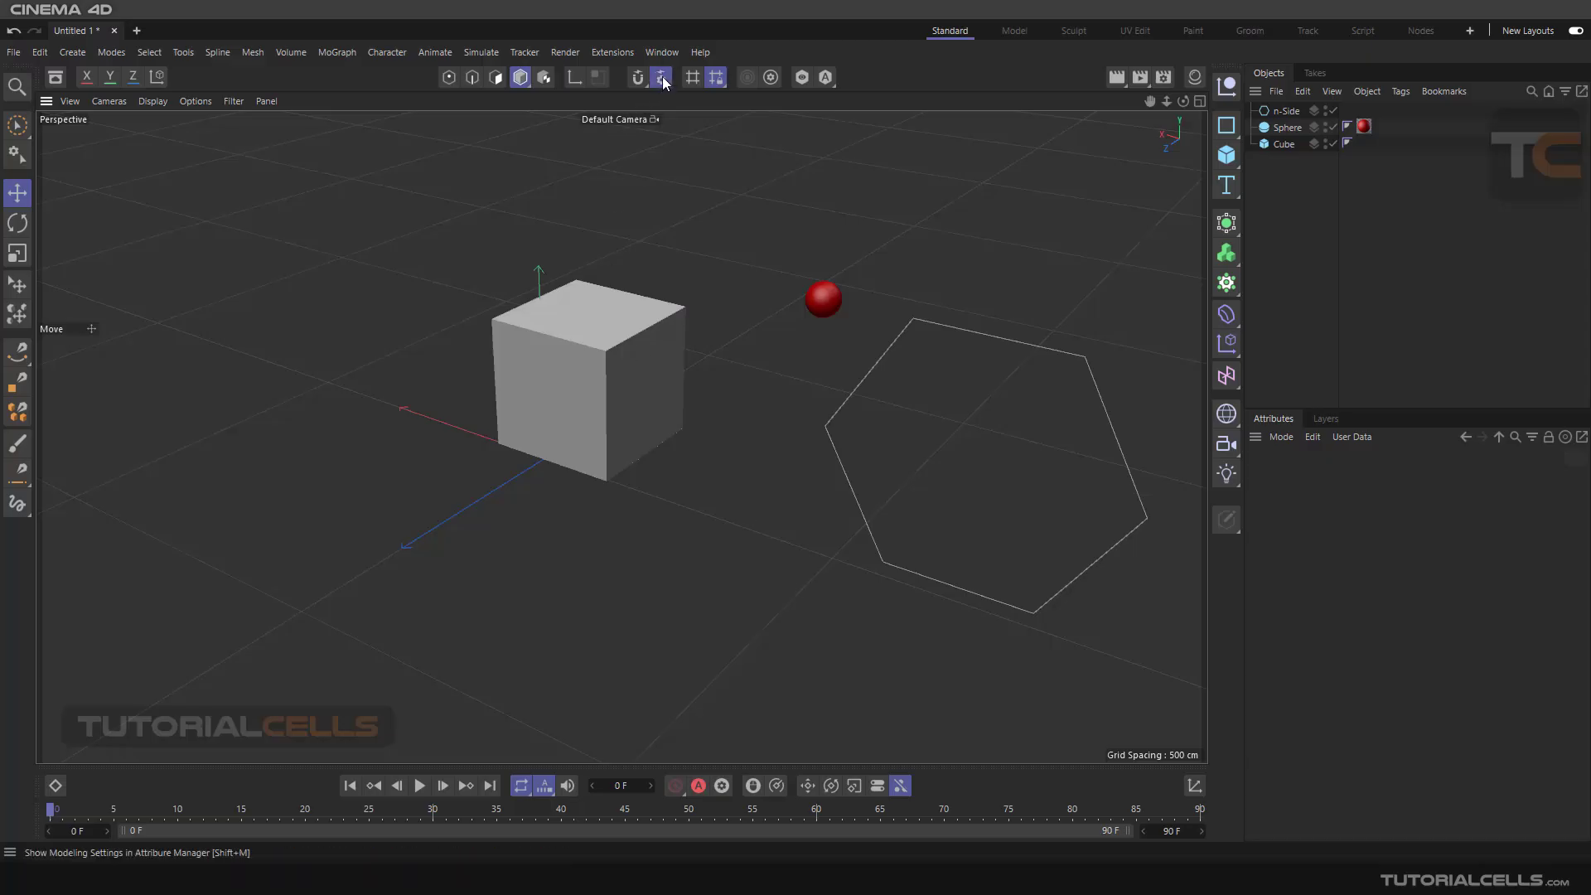
Step: Turn on 3D snapping with Edge, Polygon and Mid Point enabled and Axis disabled
click(663, 75)
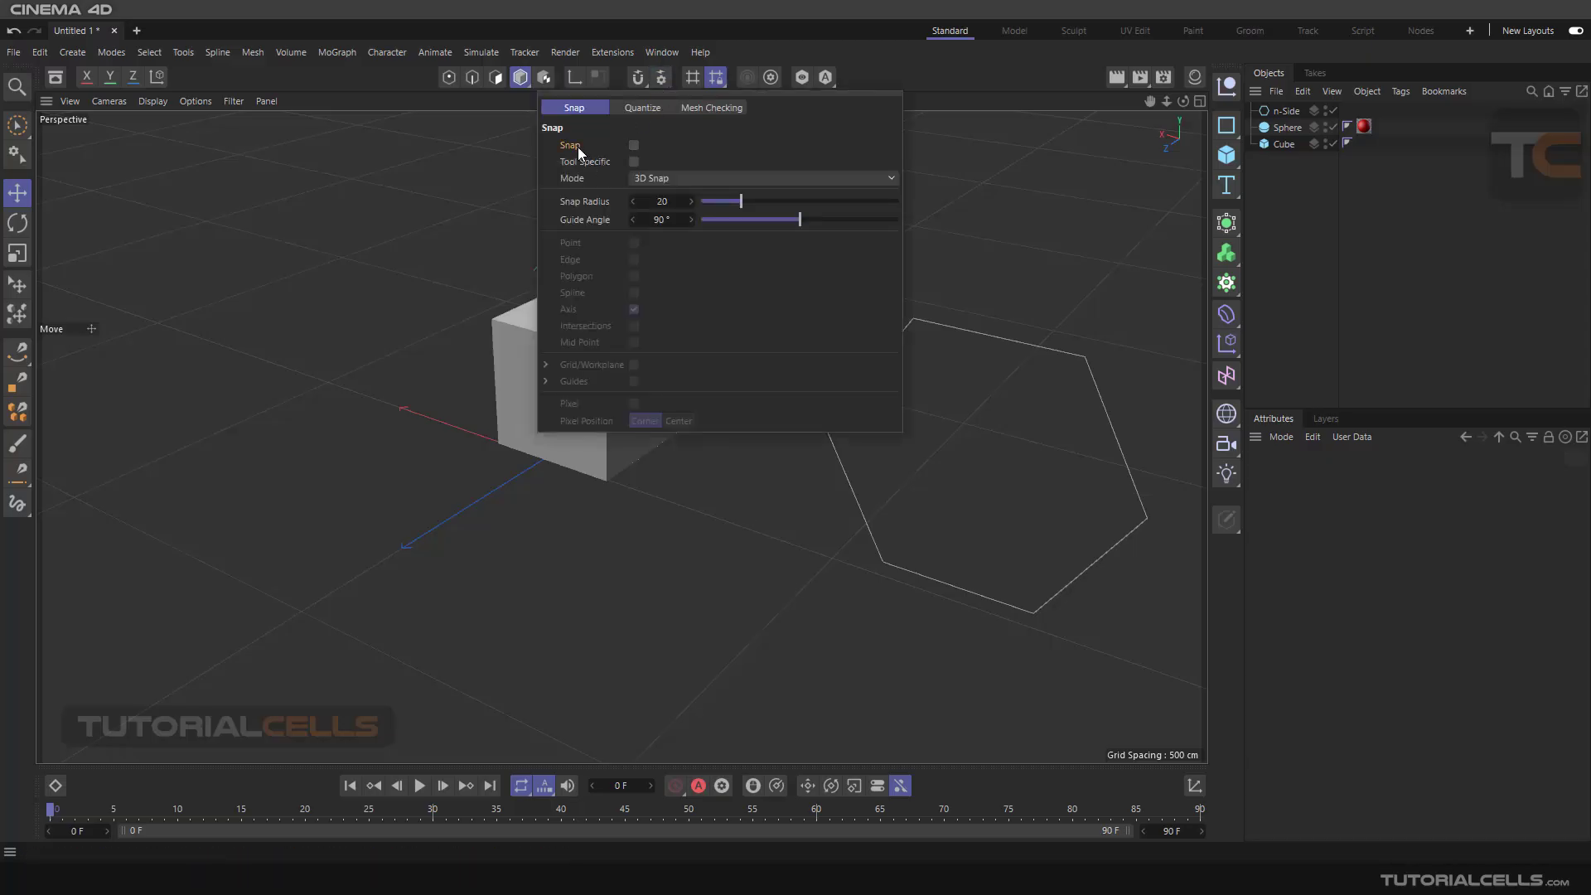
click(634, 146)
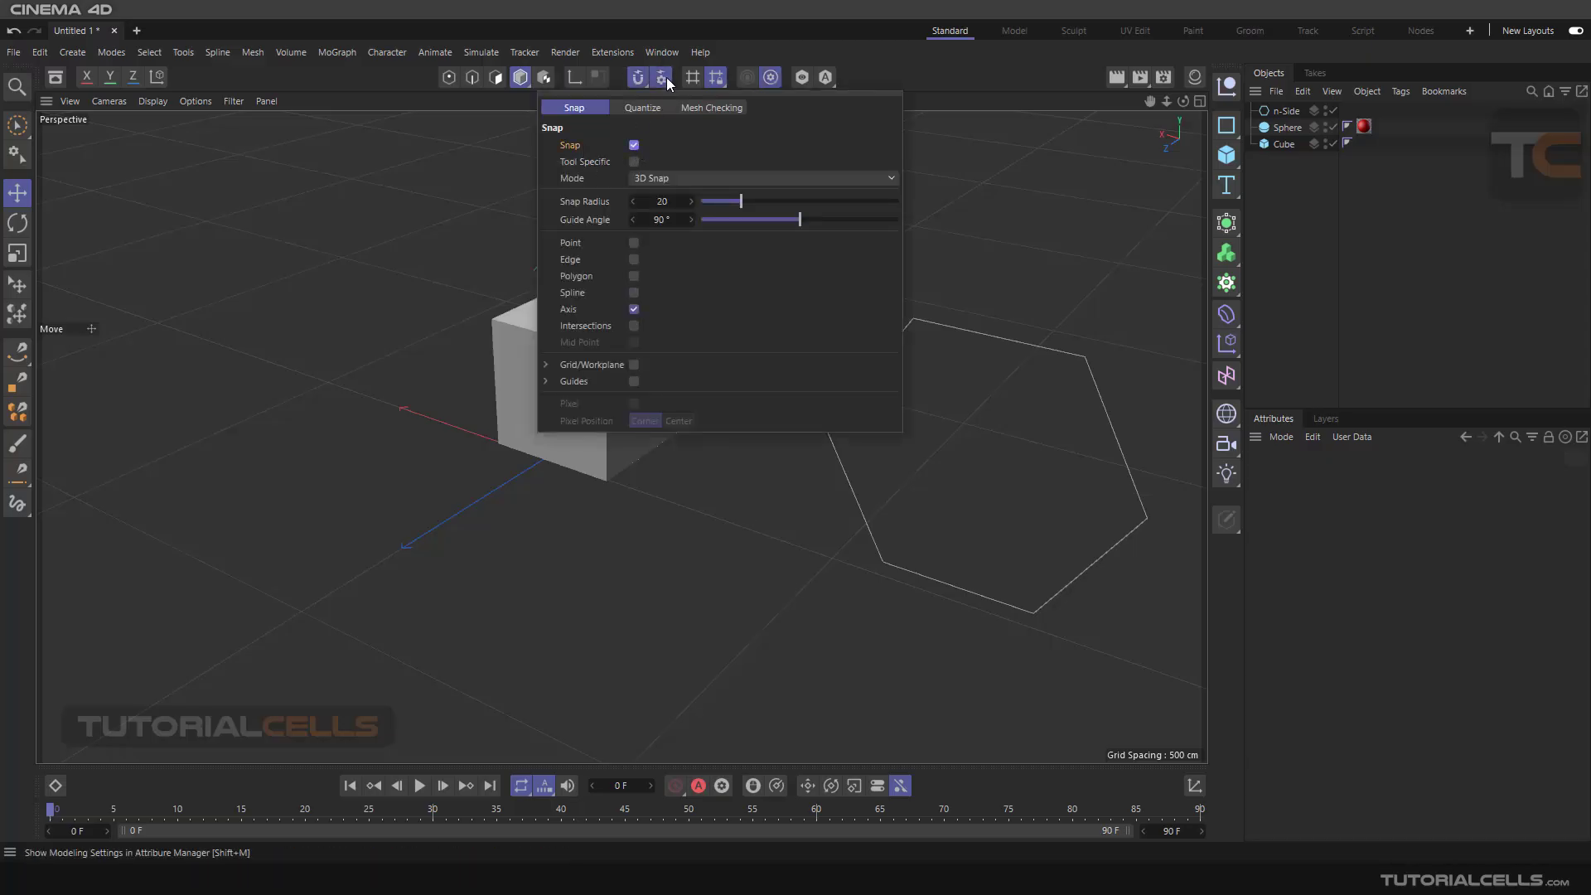
click(634, 311)
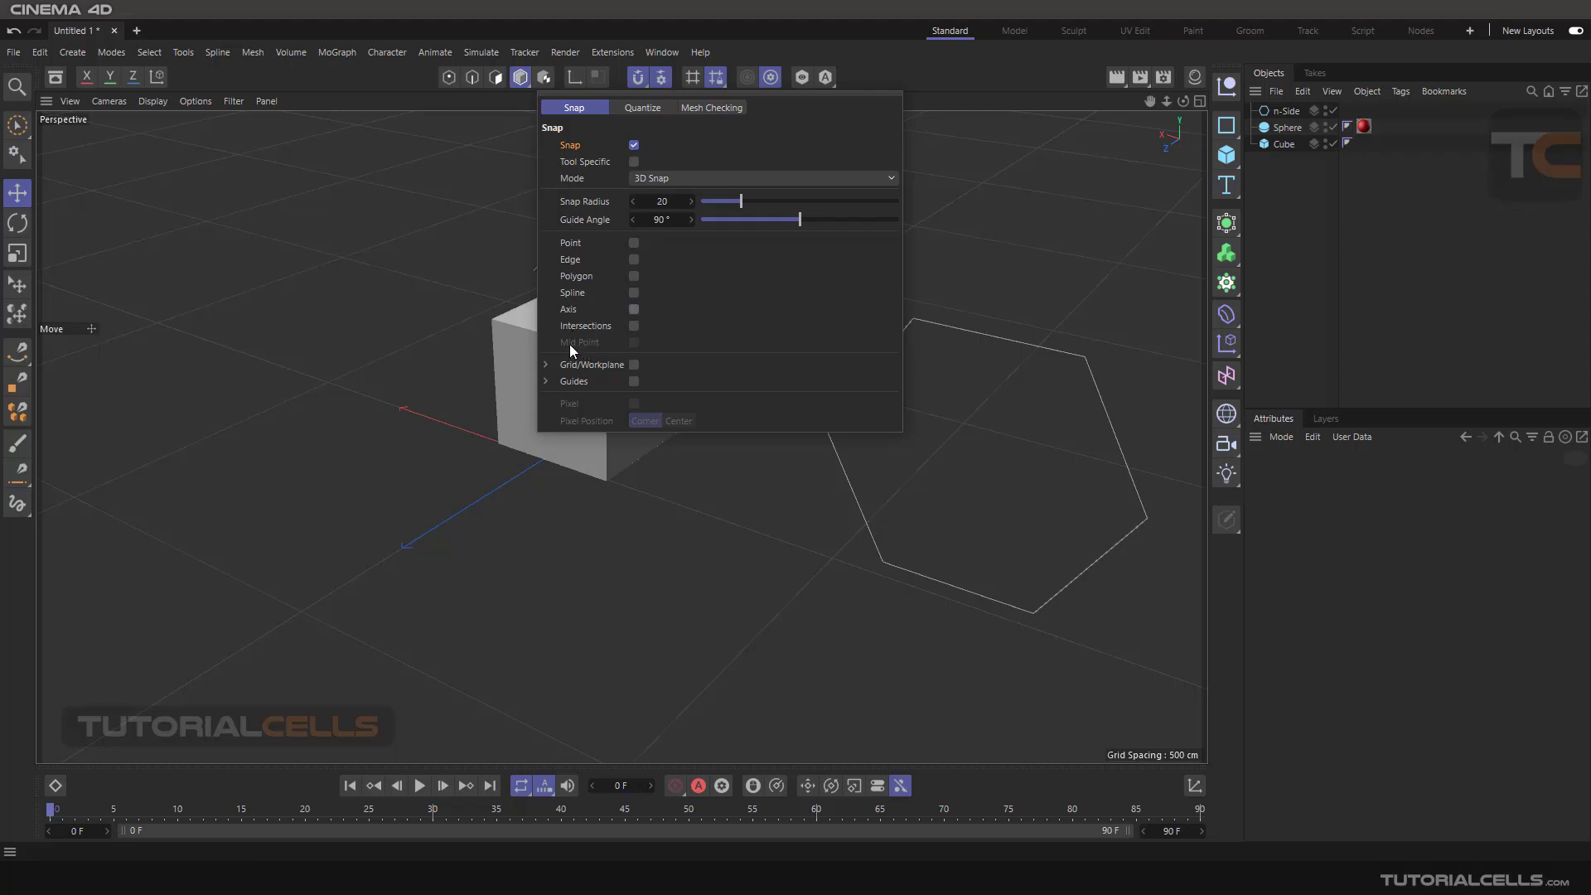
click(634, 261)
click(635, 343)
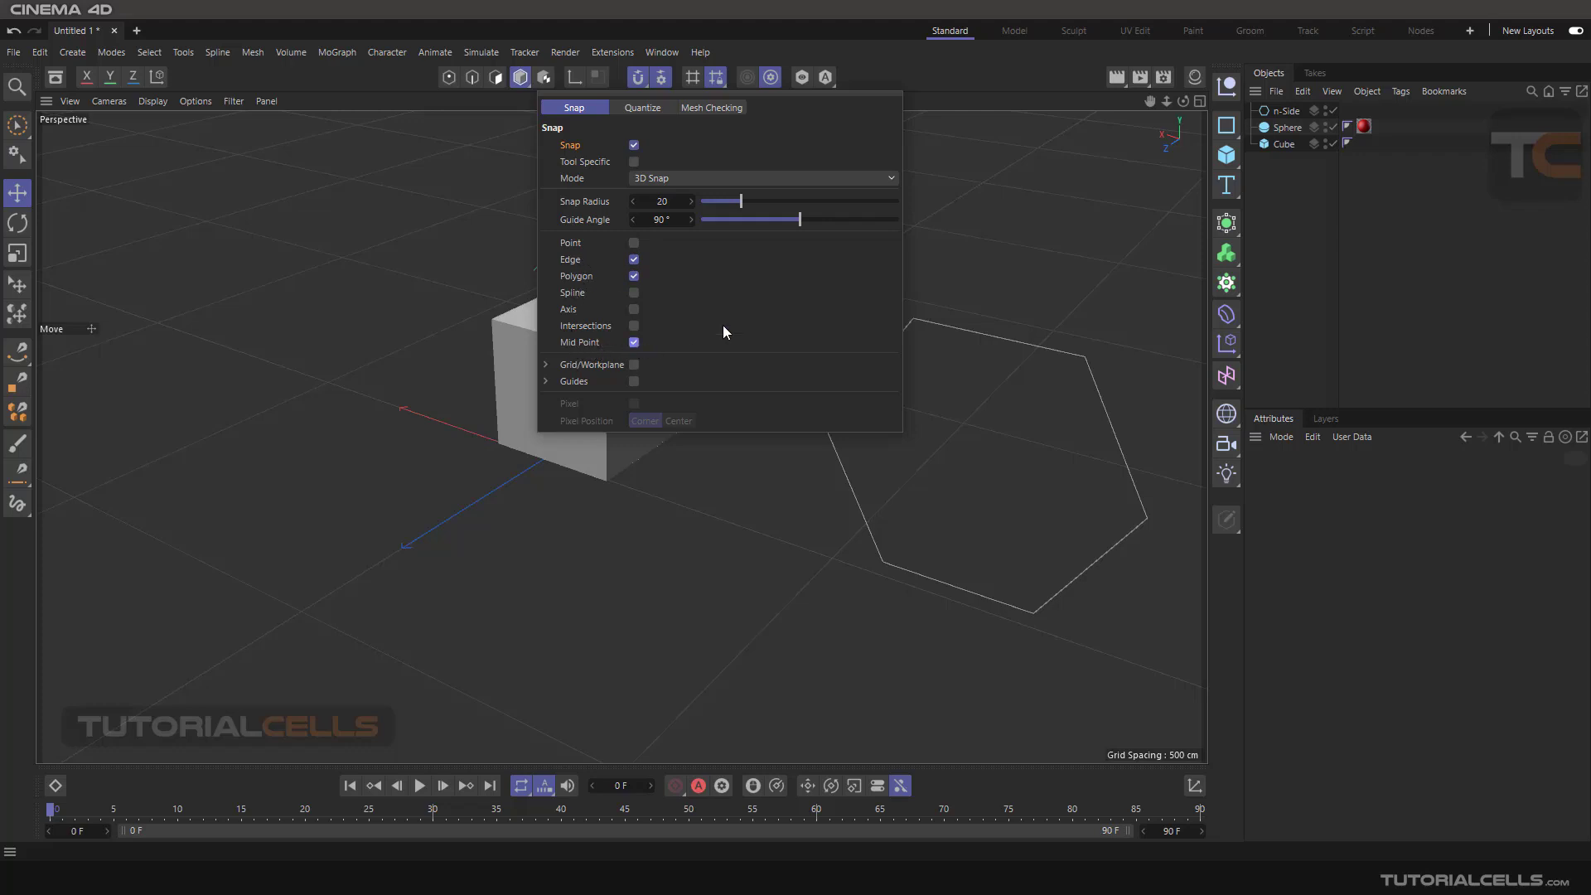
click(941, 217)
alt+drag(614, 364, 737, 374)
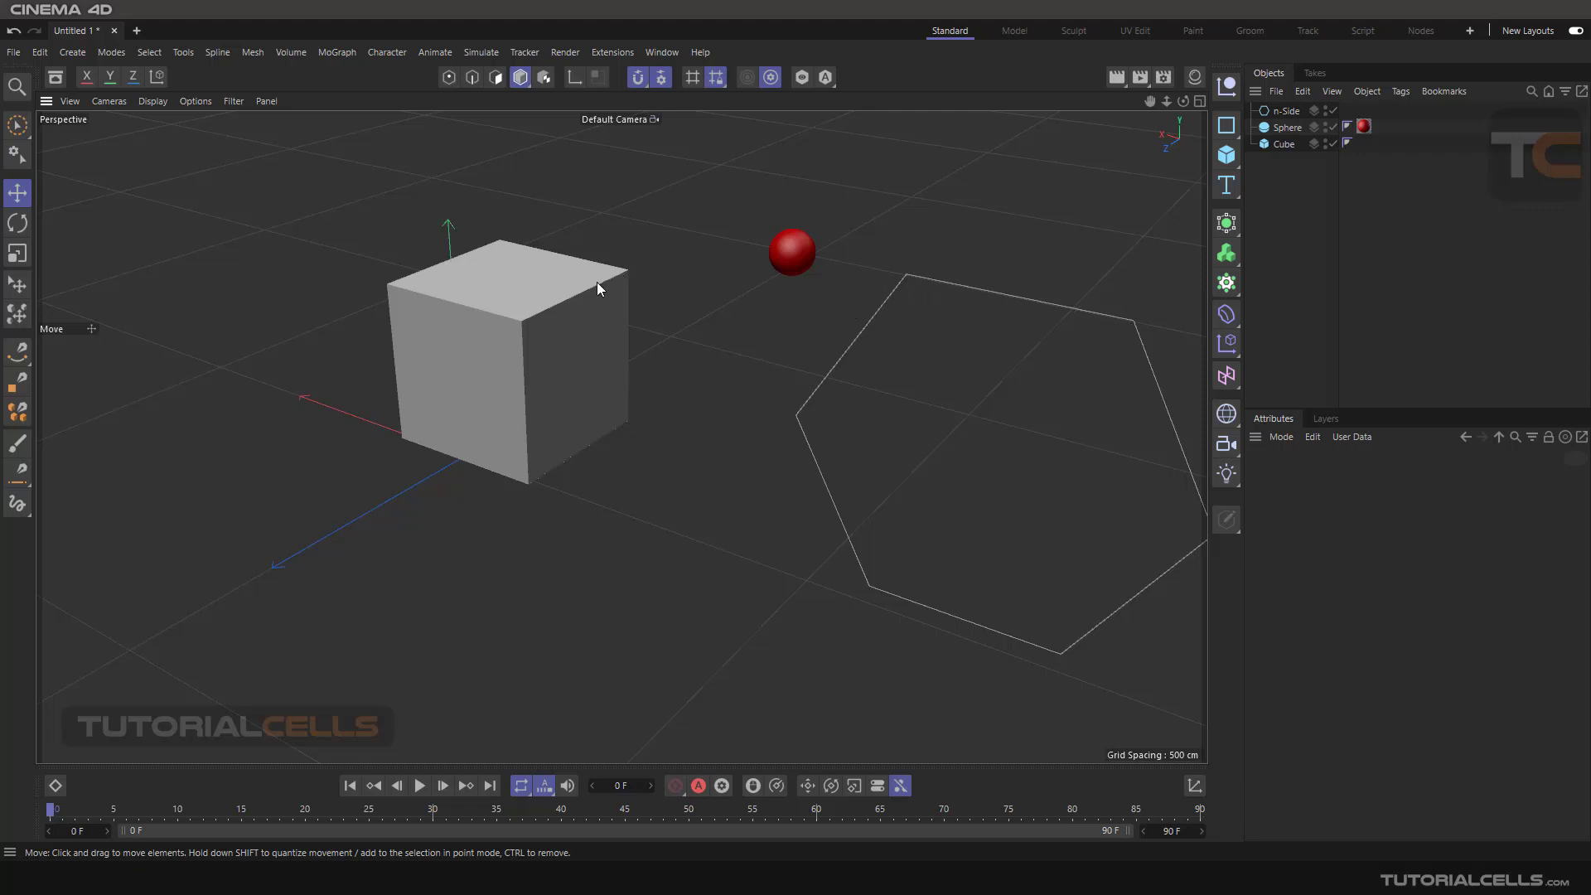
alt+middle_drag(939, 387, 799, 353)
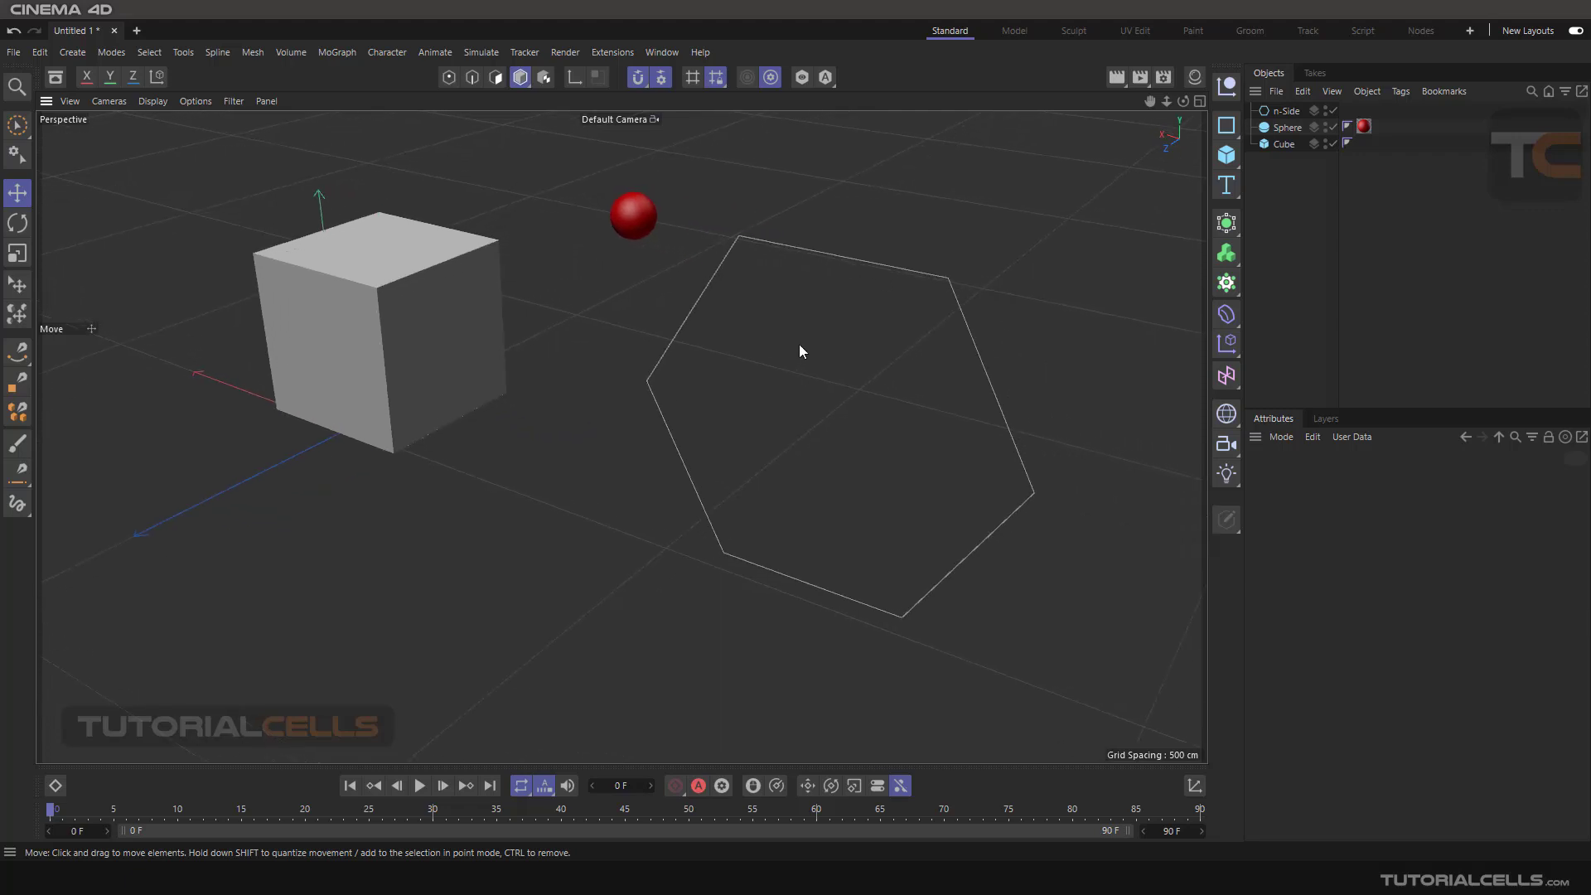
scroll(793, 316, up, 2)
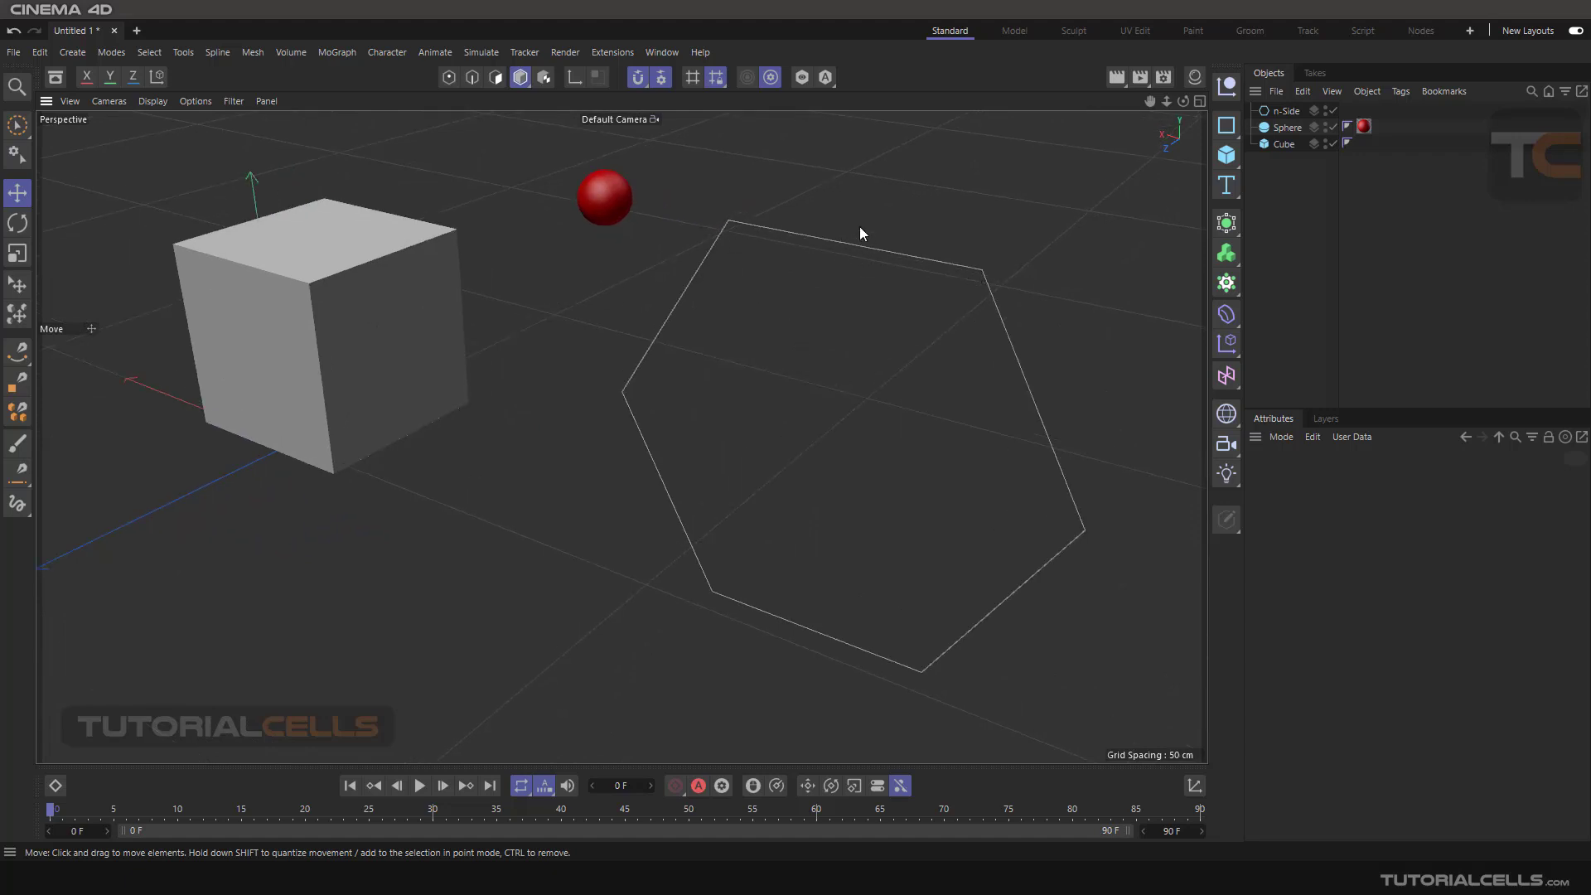
mouse_move(491, 330)
alt+mouse_down()
mouse_move(542, 330)
mouse_move(451, 332)
alt+mouse_up()
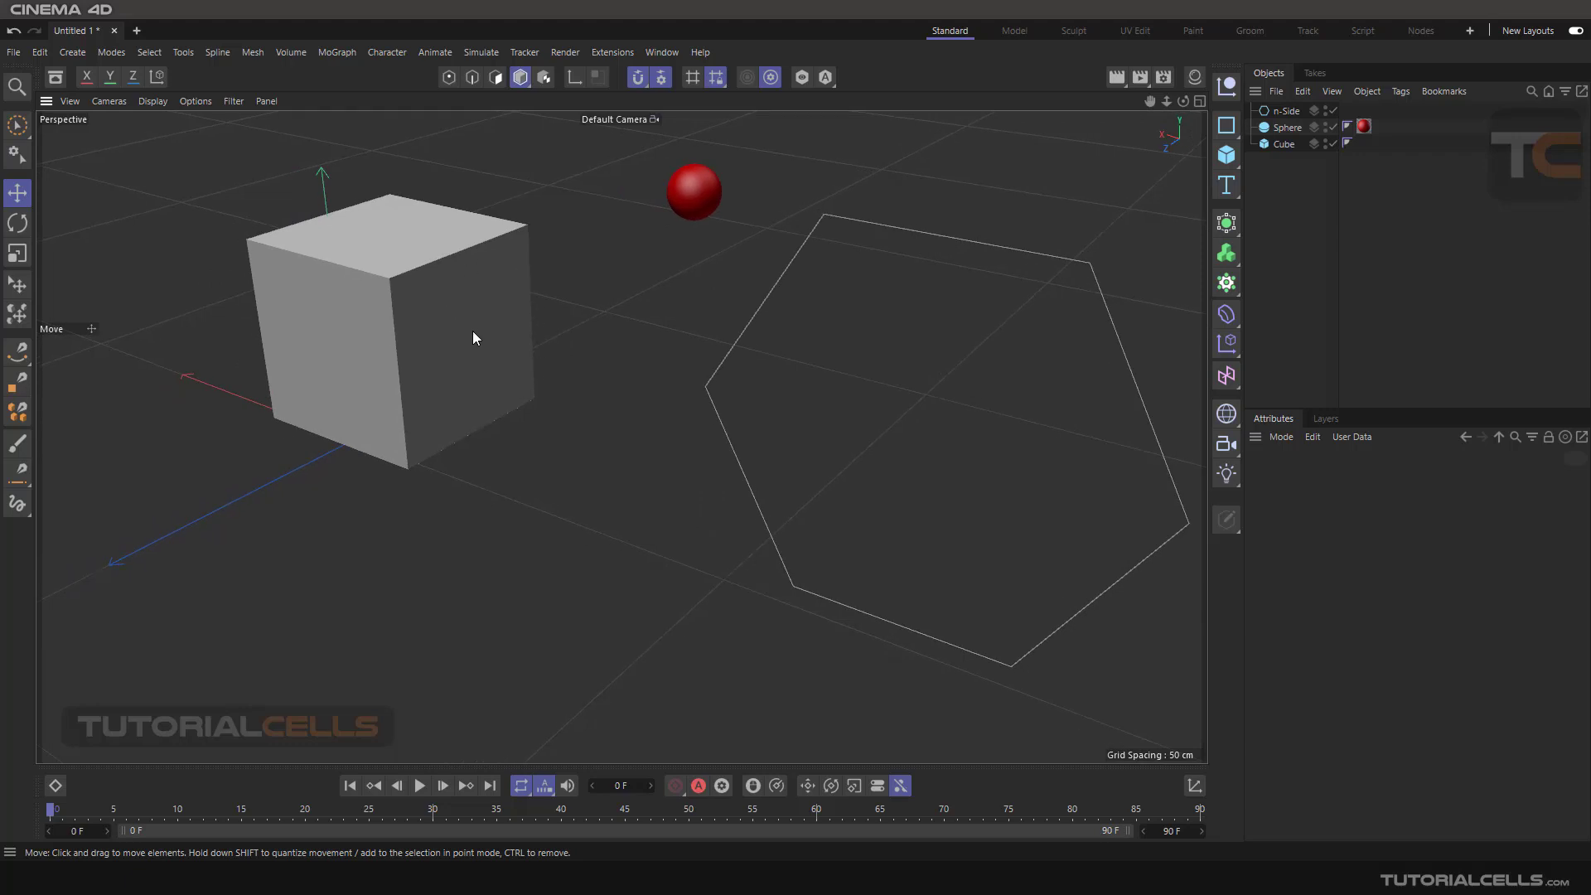
Step: With the Spline Pen active, add Spline to the enabled snap targets
click(20, 352)
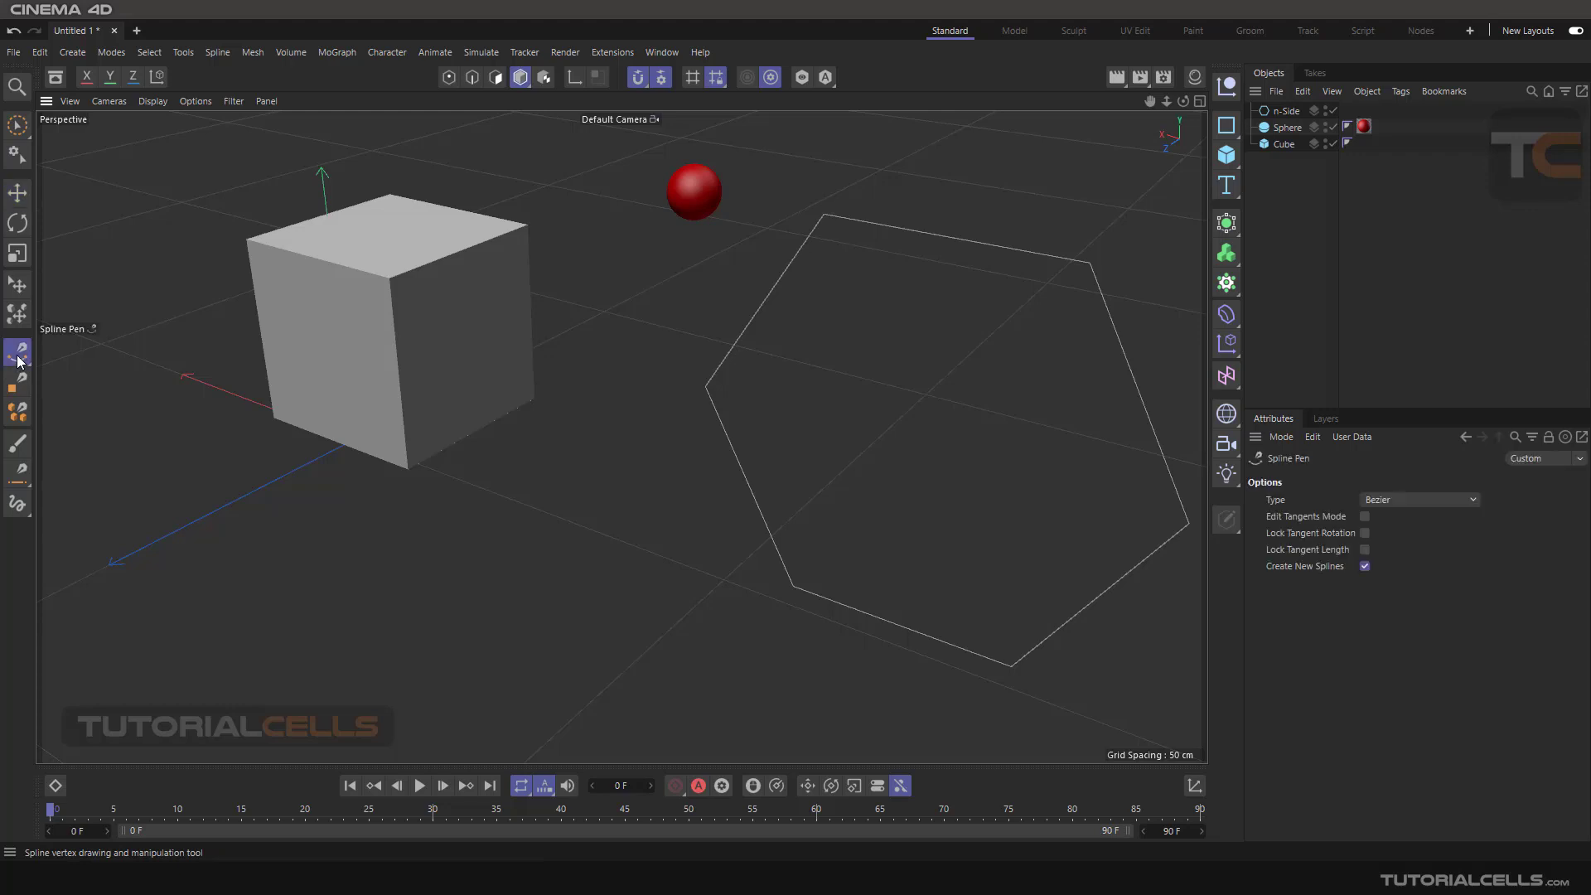
click(571, 537)
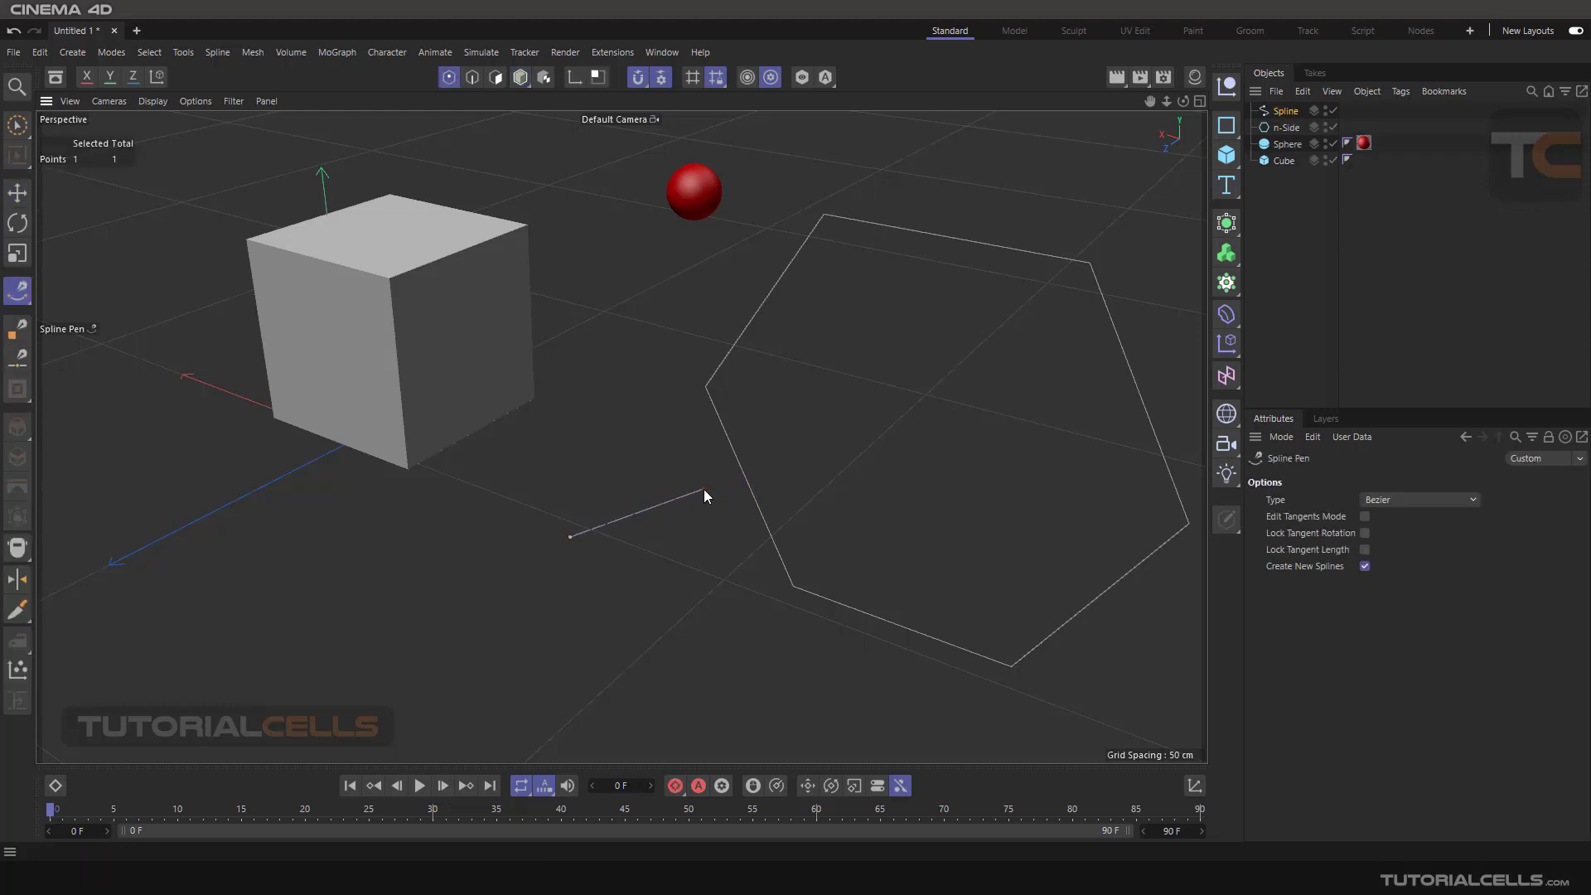
key(Escape)
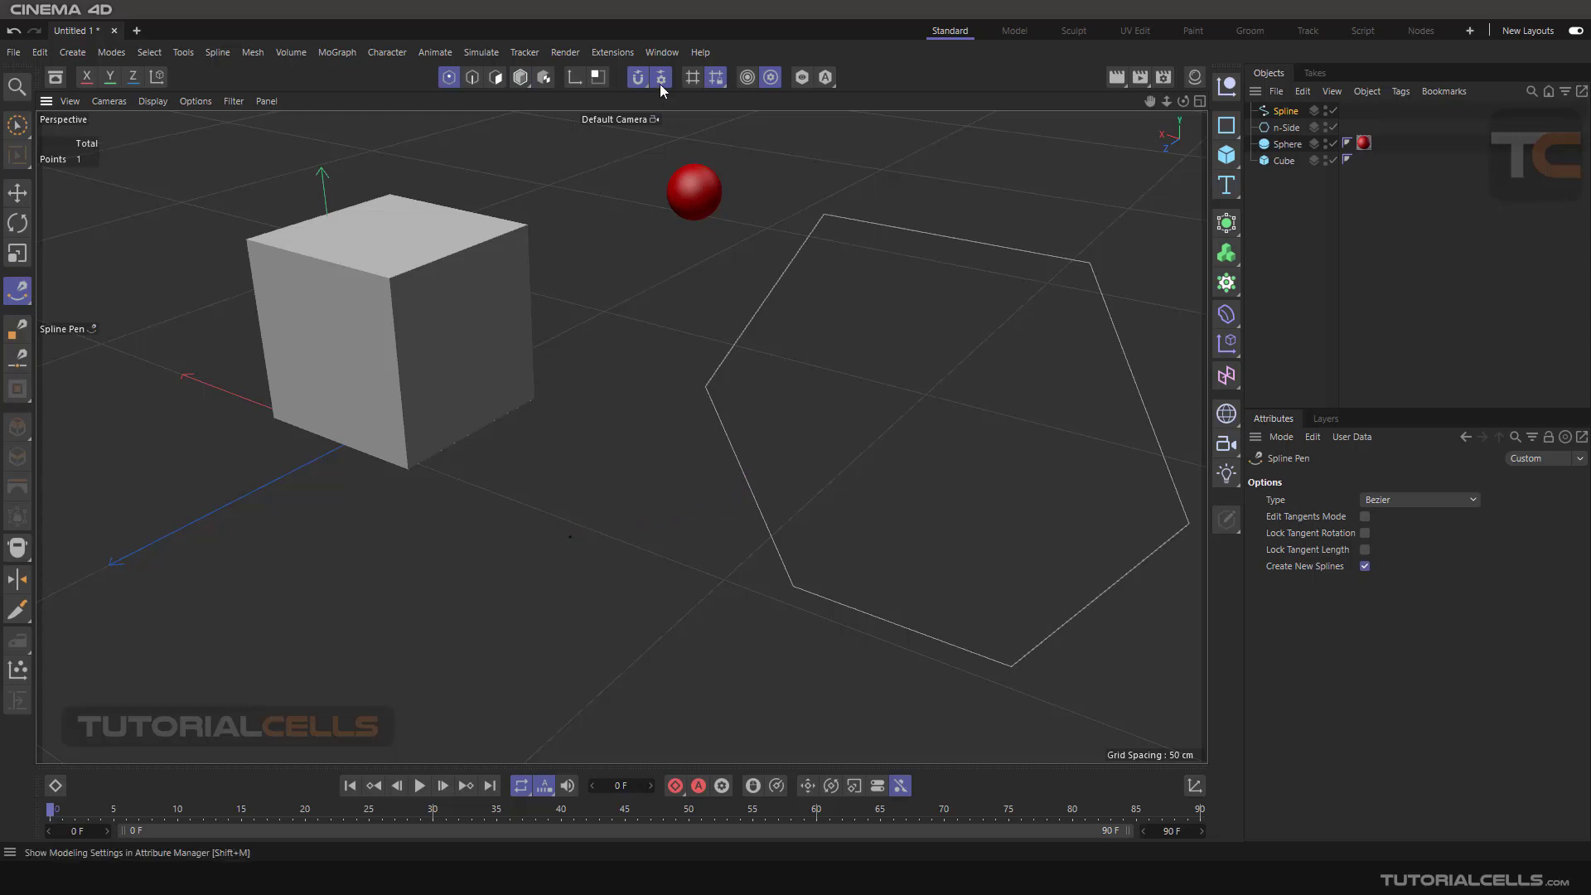
click(660, 79)
click(630, 300)
click(566, 513)
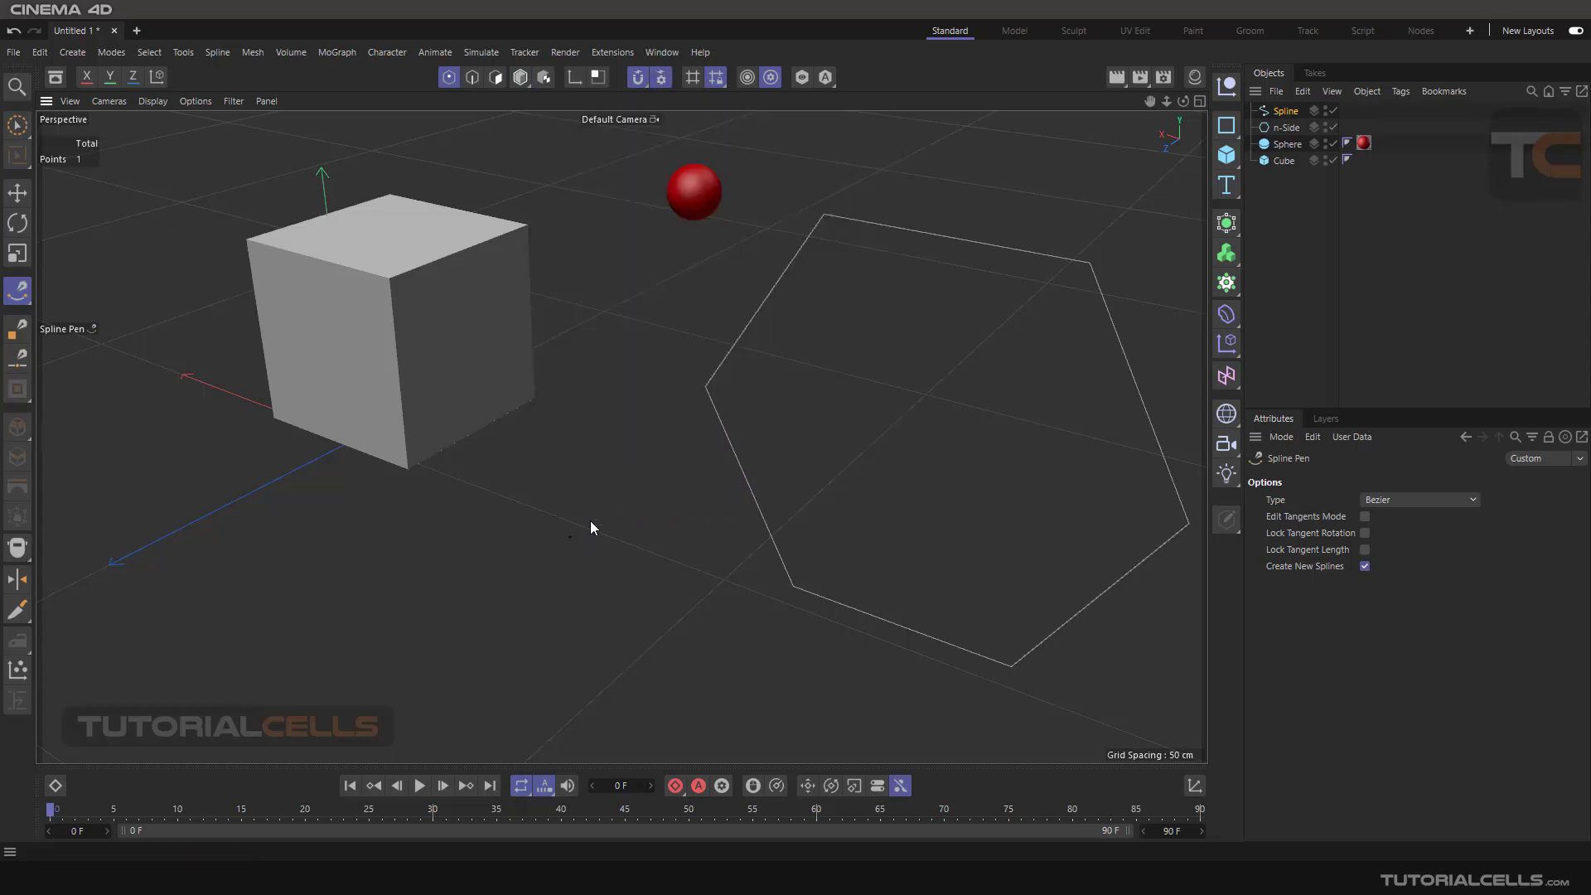
Step: Draw a spline from a floor point to the snapped hexagon edge midpoint
click(587, 527)
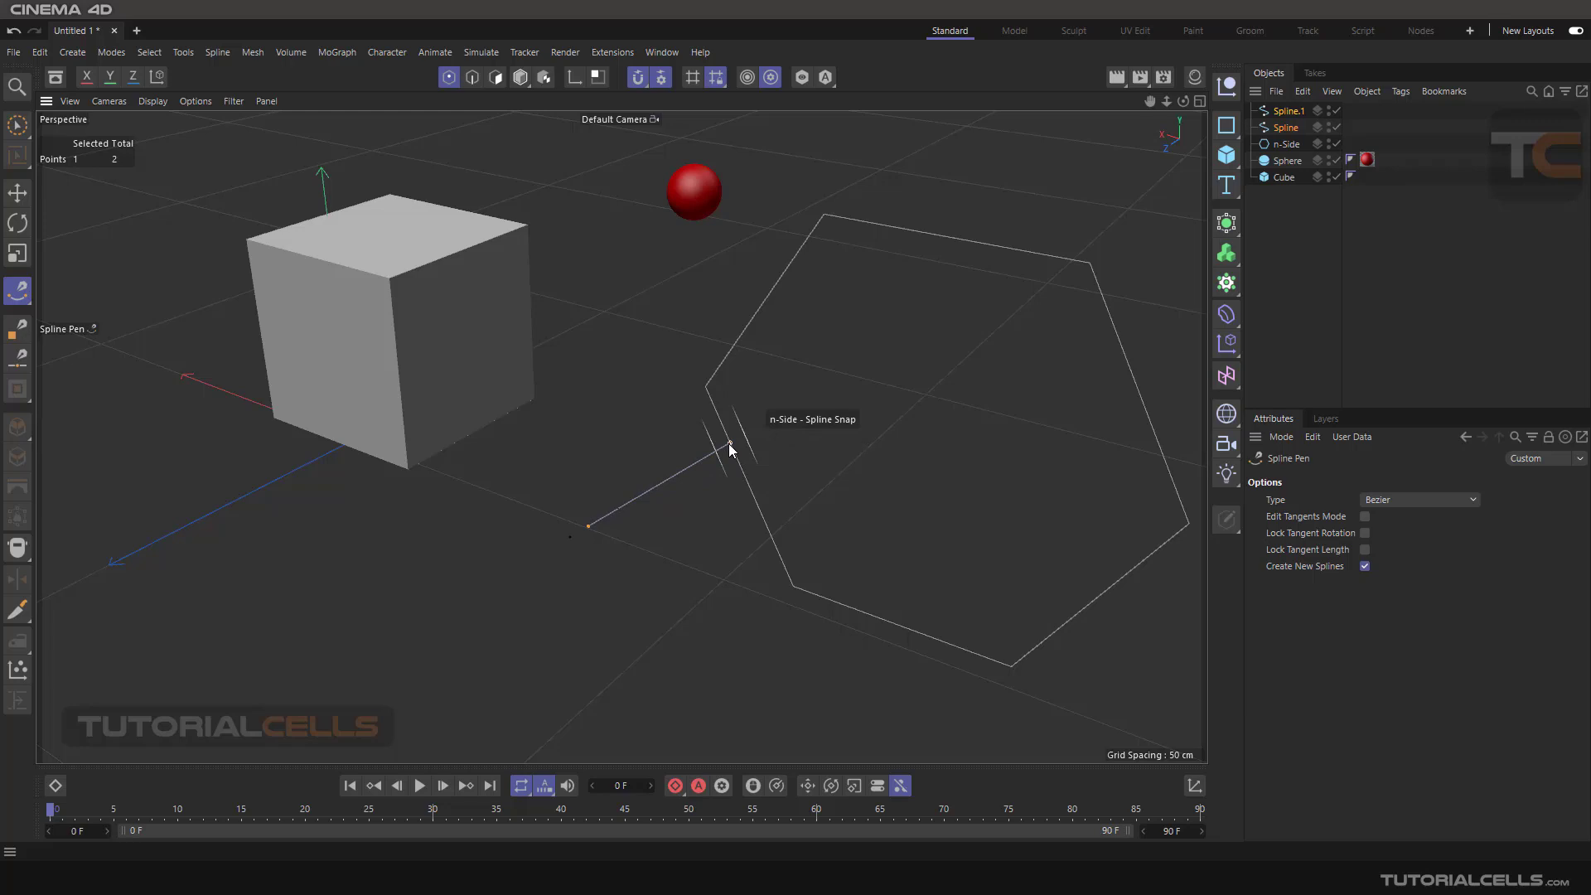
click(750, 492)
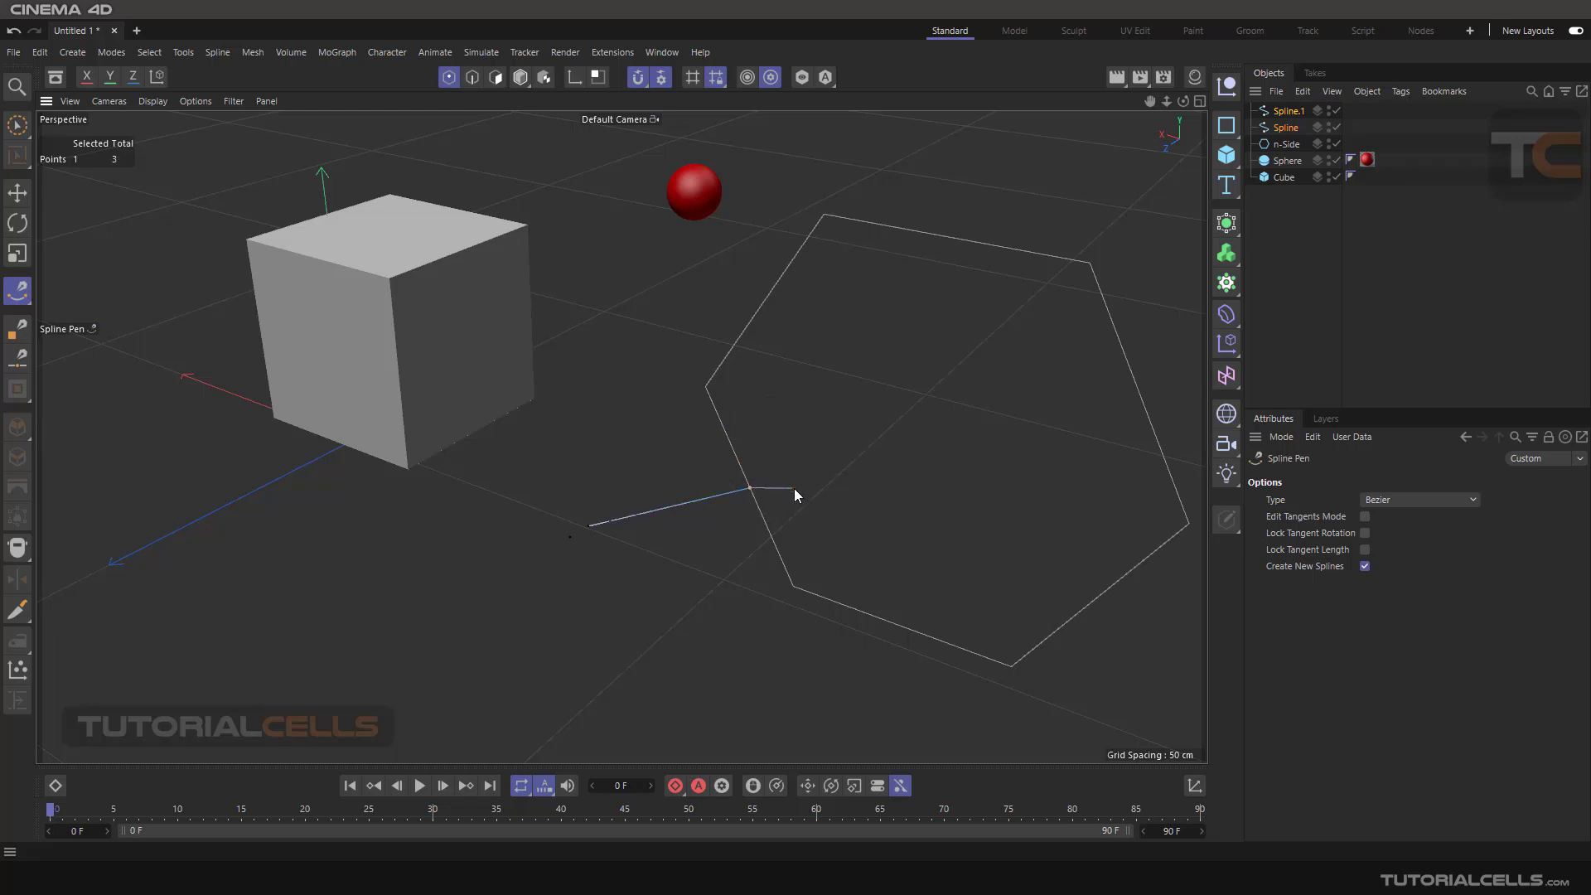
right_click(793, 489)
Step: Add spline points at cube midpoints, ending at the cube's top edge midpoint
click(760, 447)
click(473, 347)
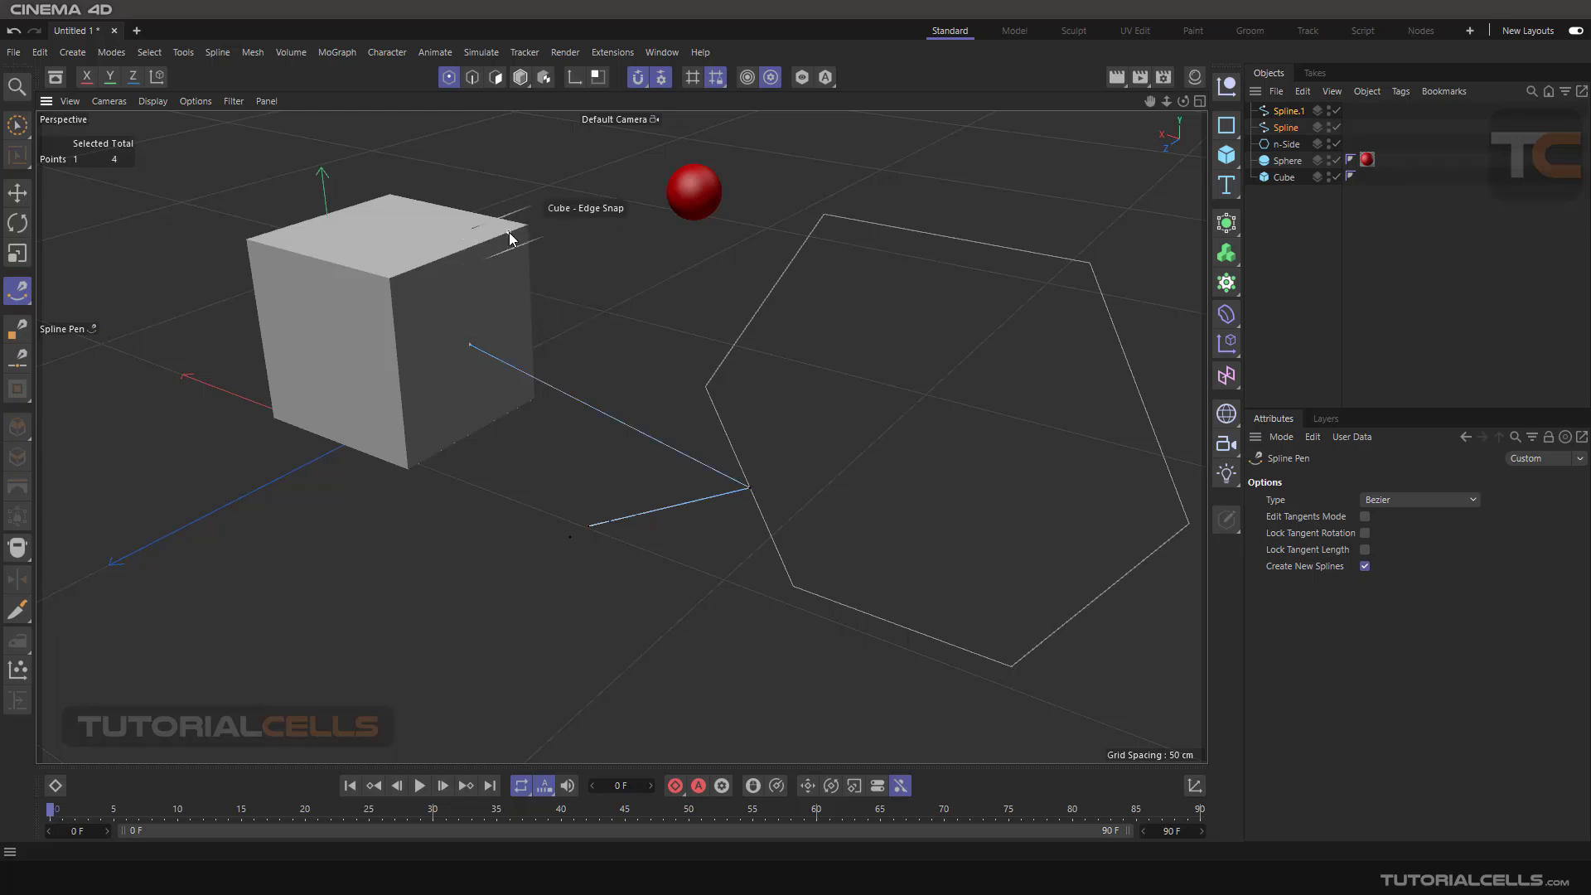
scroll(494, 236, up, 4)
alt+middle_drag(499, 241, 576, 233)
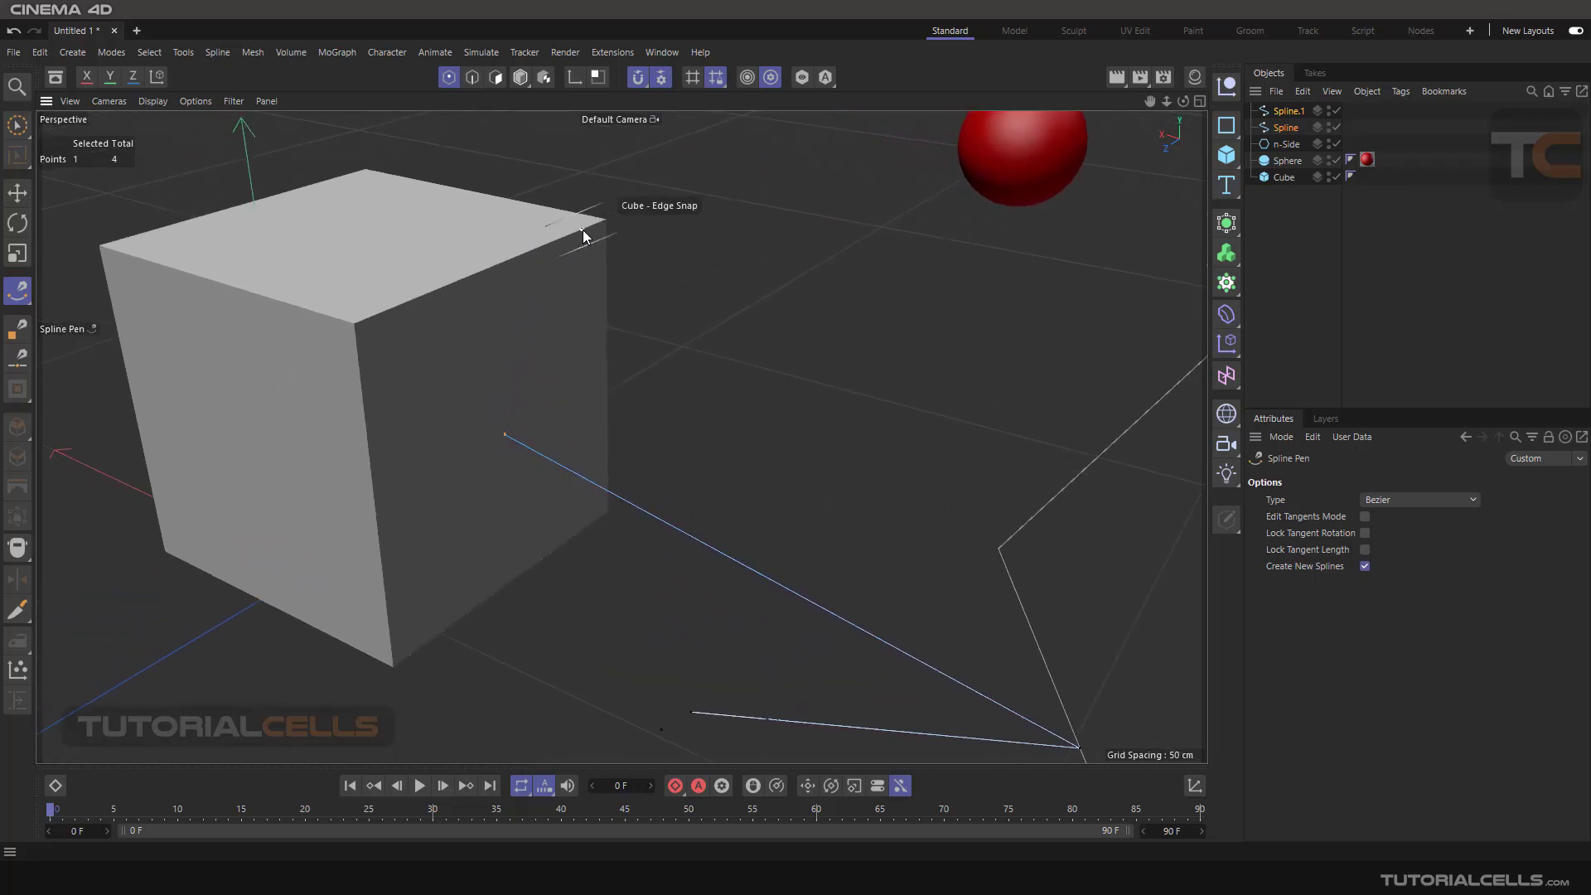
click(498, 263)
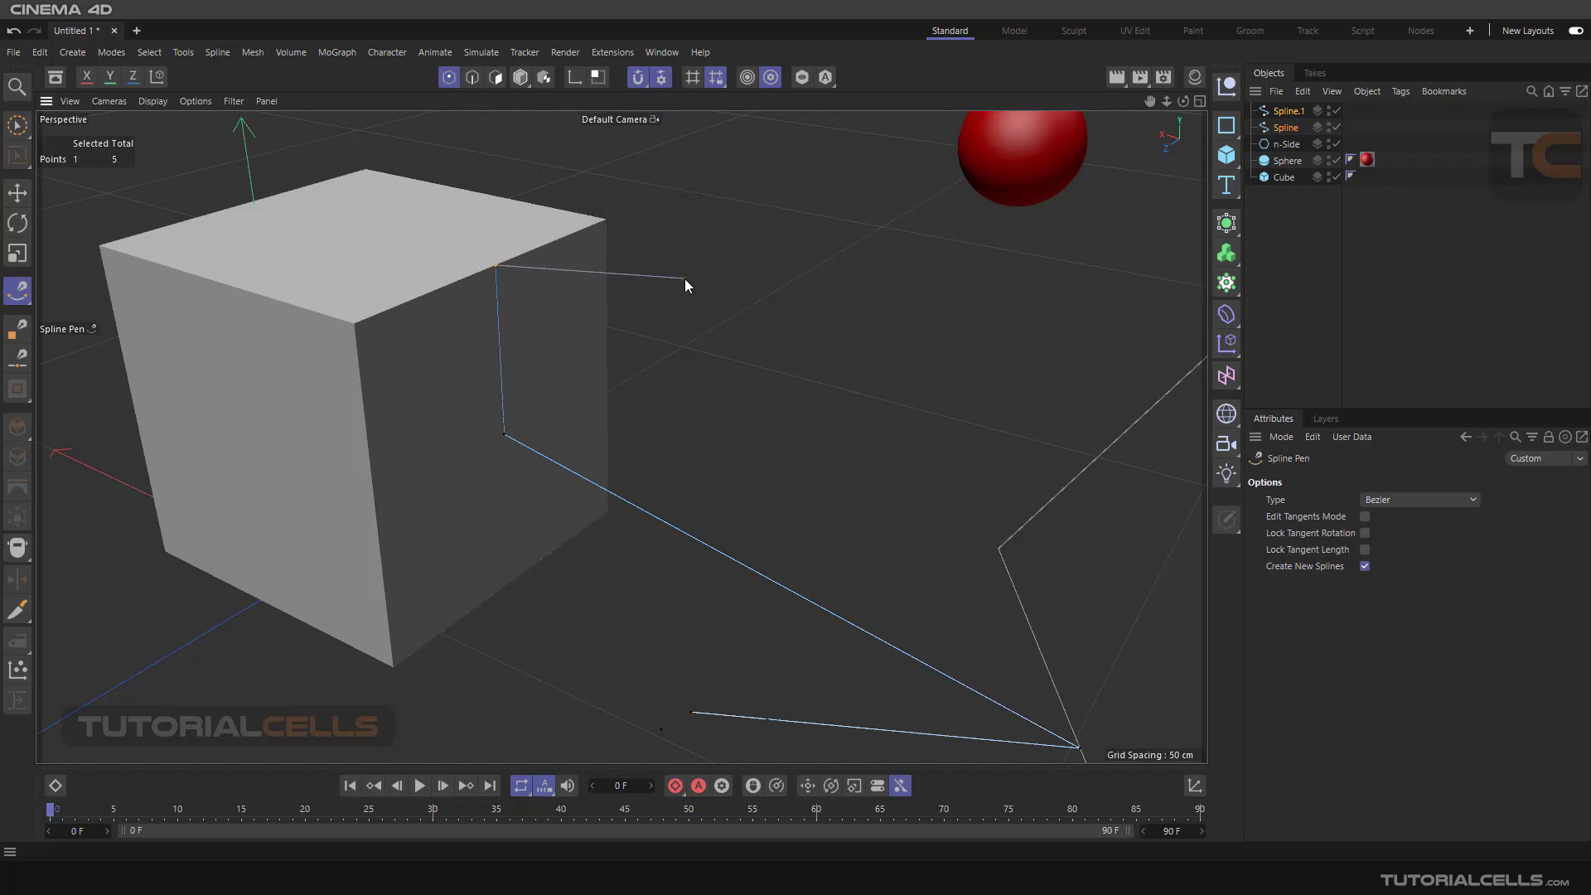
key(Escape)
mouse_move(695, 314)
alt+mouse_down()
mouse_move(567, 301)
mouse_move(664, 315)
alt+mouse_up()
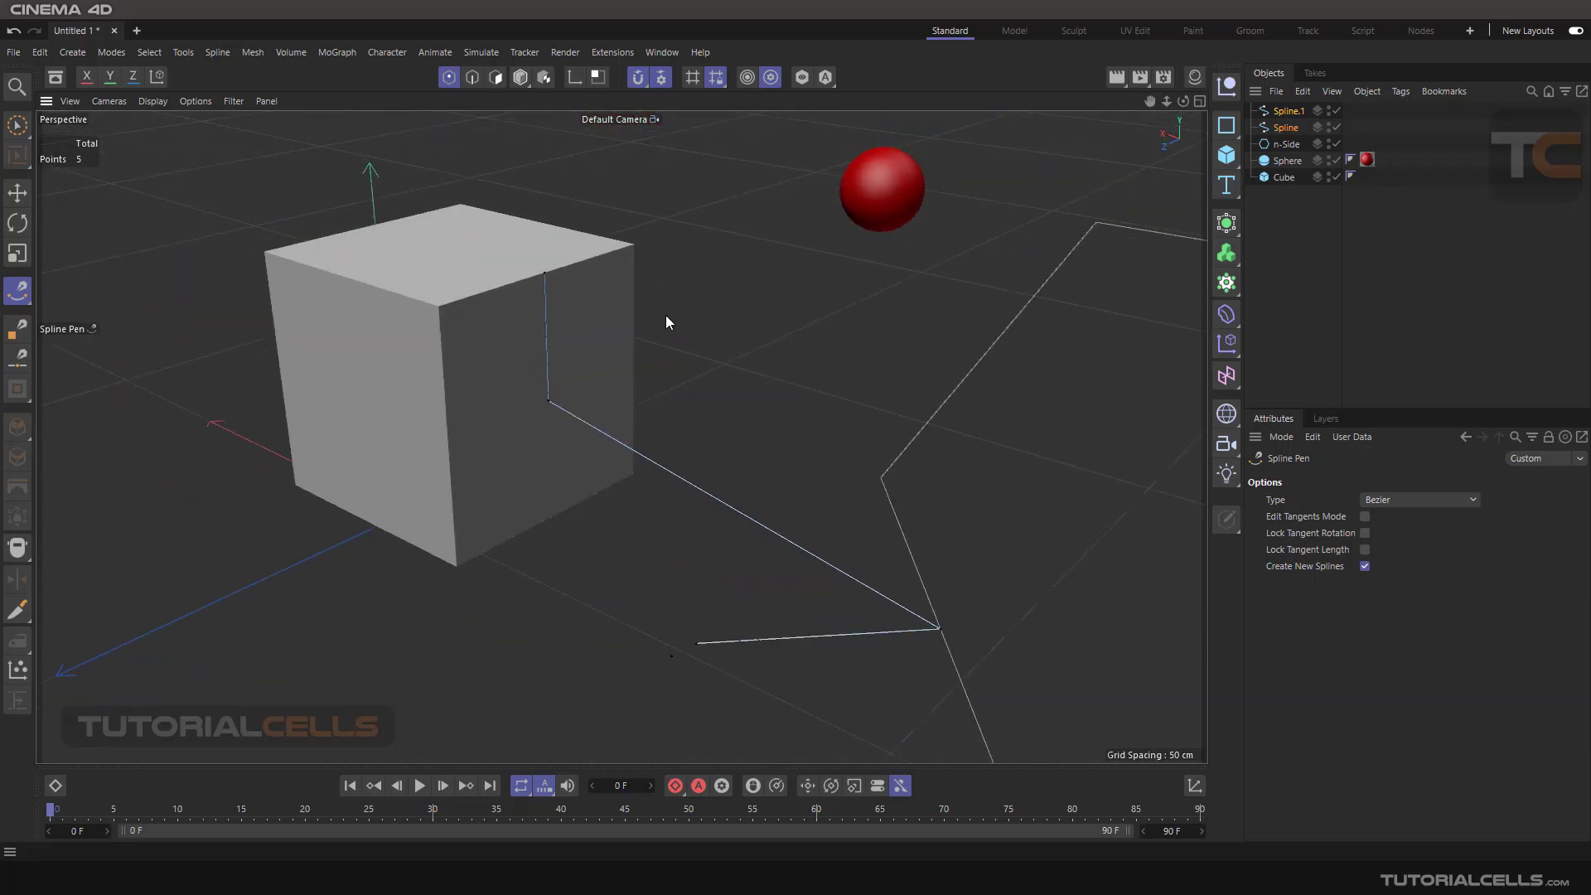
scroll(762, 340, down, 3)
mouse_move(848, 375)
alt+mouse_down()
mouse_move(761, 331)
mouse_move(870, 329)
alt+mouse_up()
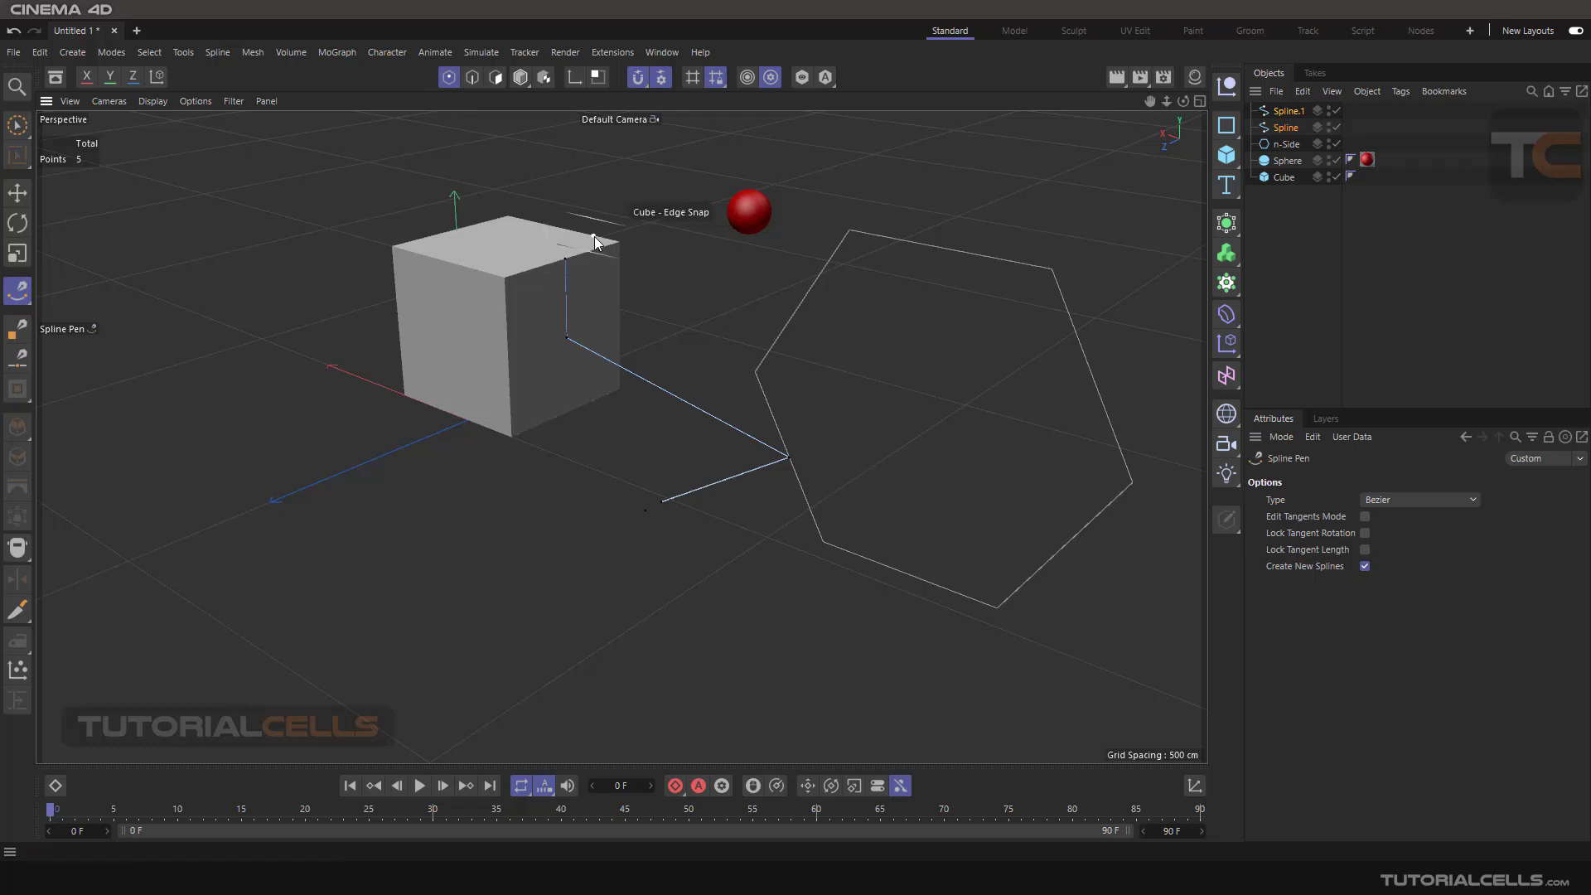
Step: Convert the Cube into an editable polygon object
click(1283, 177)
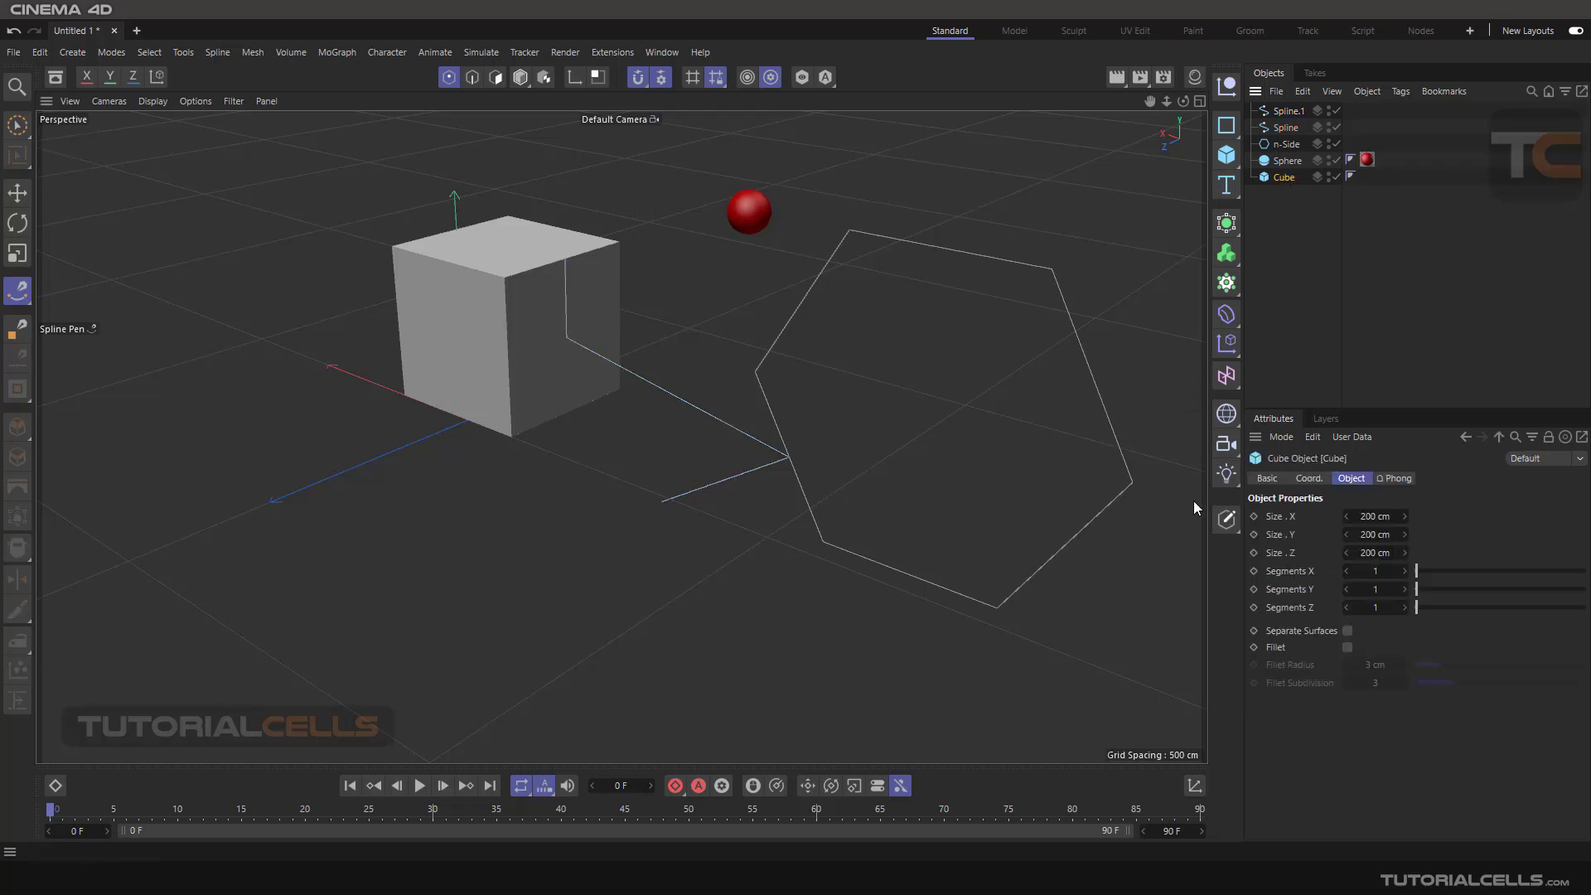
click(1228, 519)
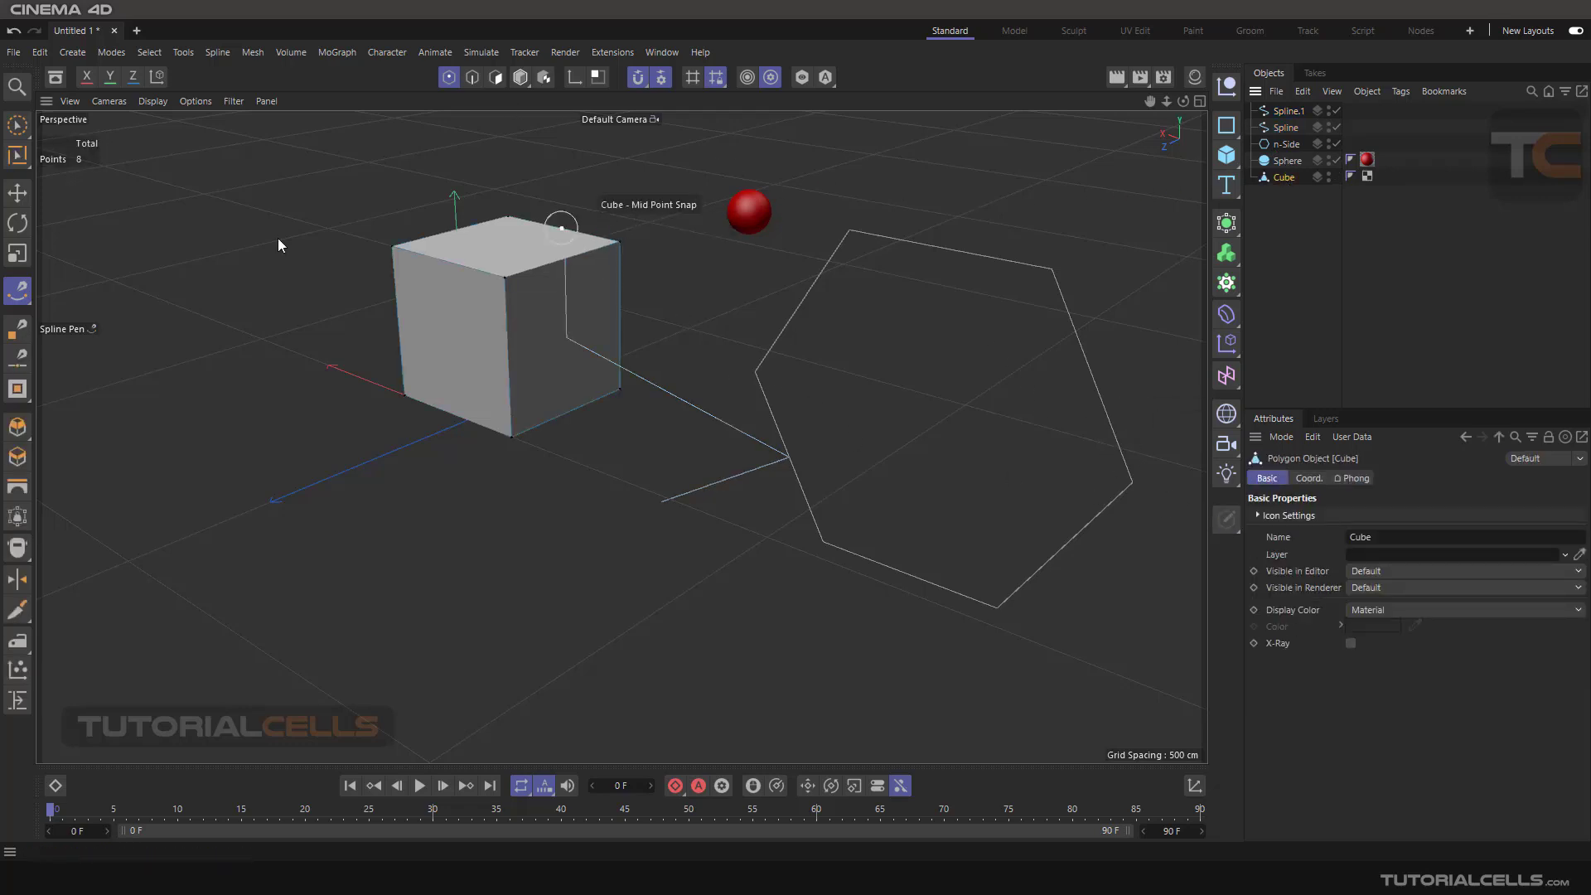
key(e)
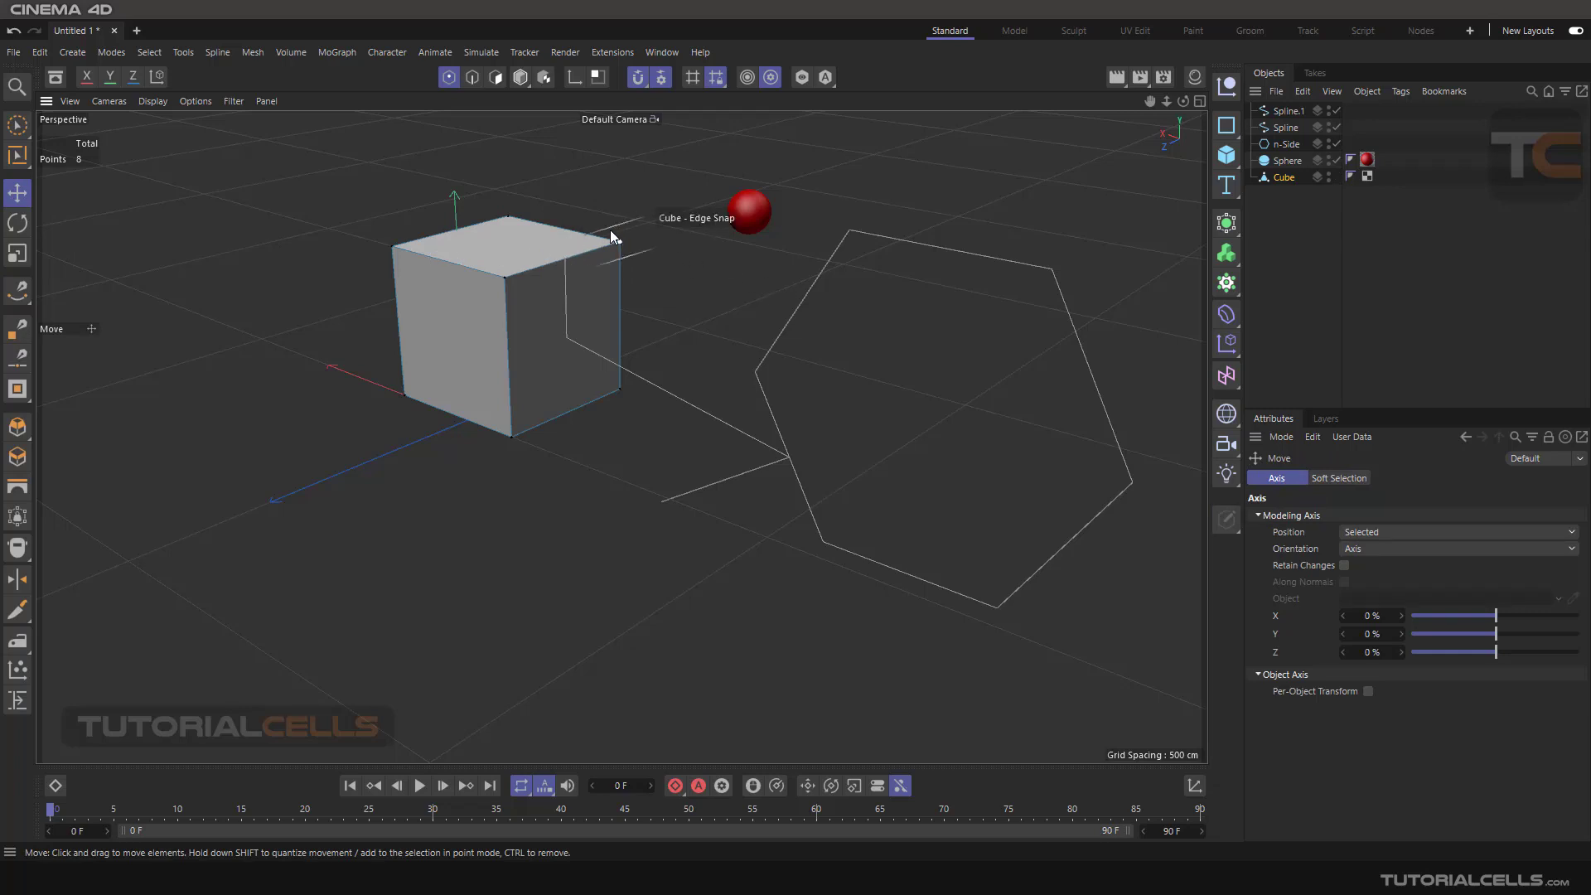
Step: Drag a top corner point of the cube onto the hexagon edge midpoint
click(620, 243)
drag(626, 241, 815, 295)
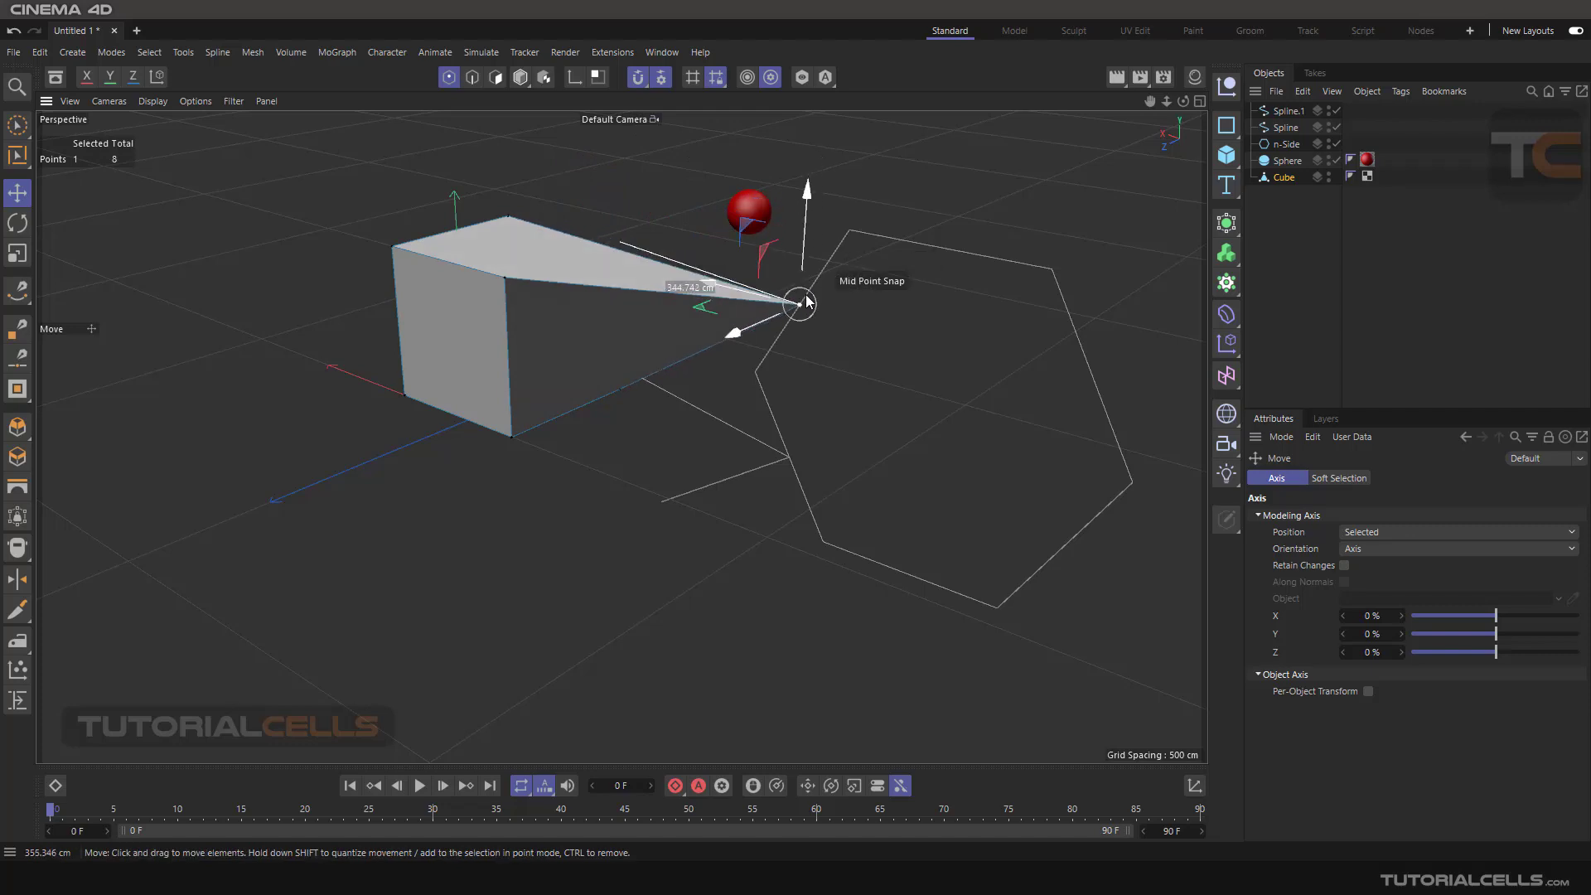
click(790, 311)
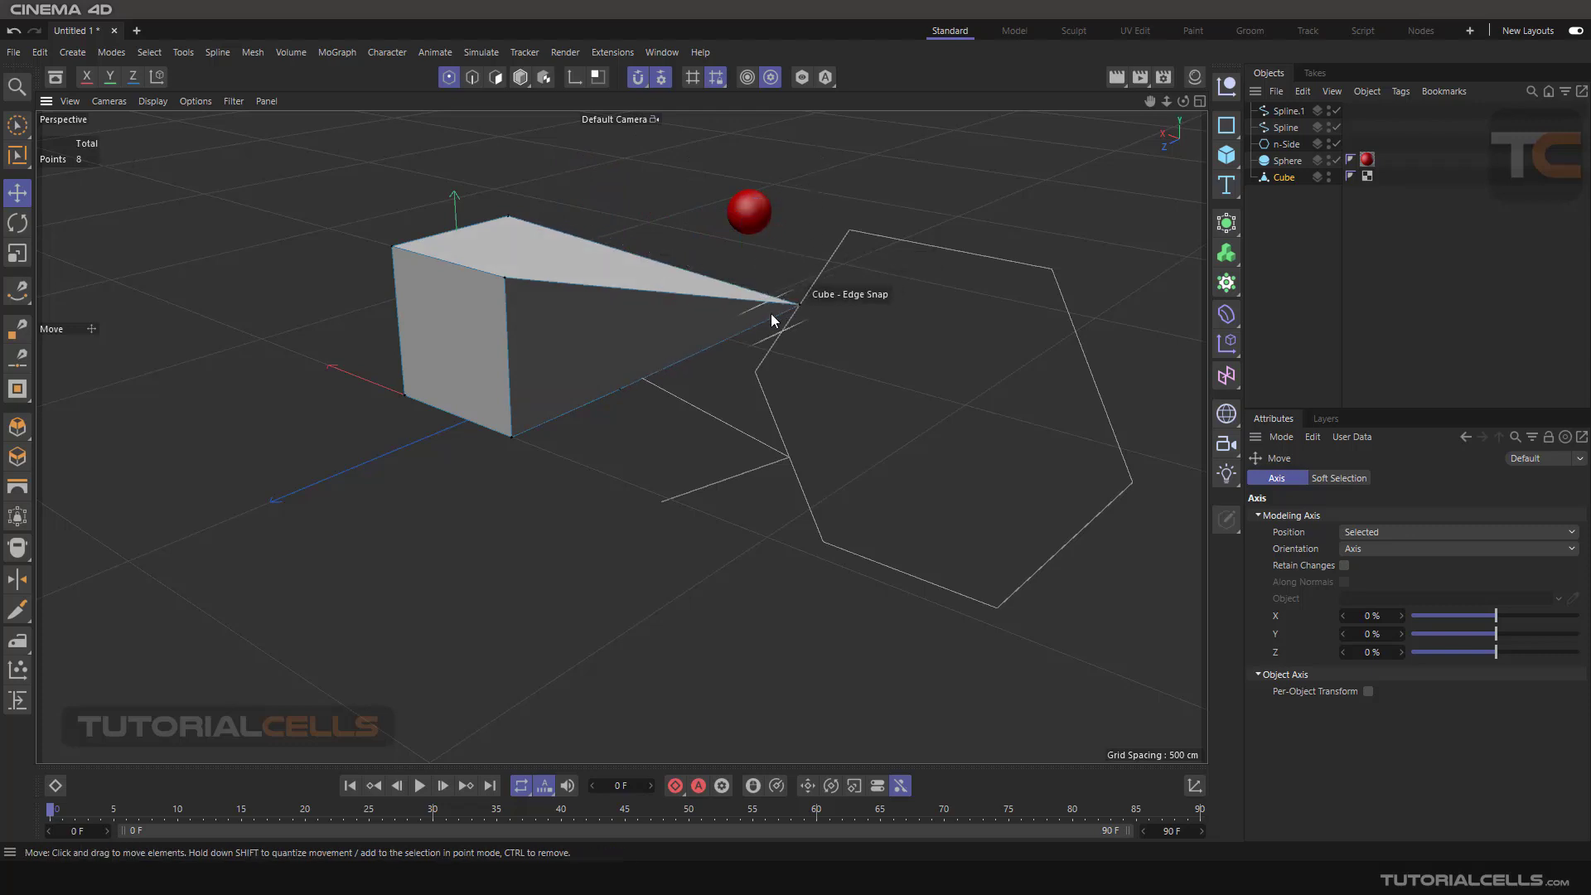